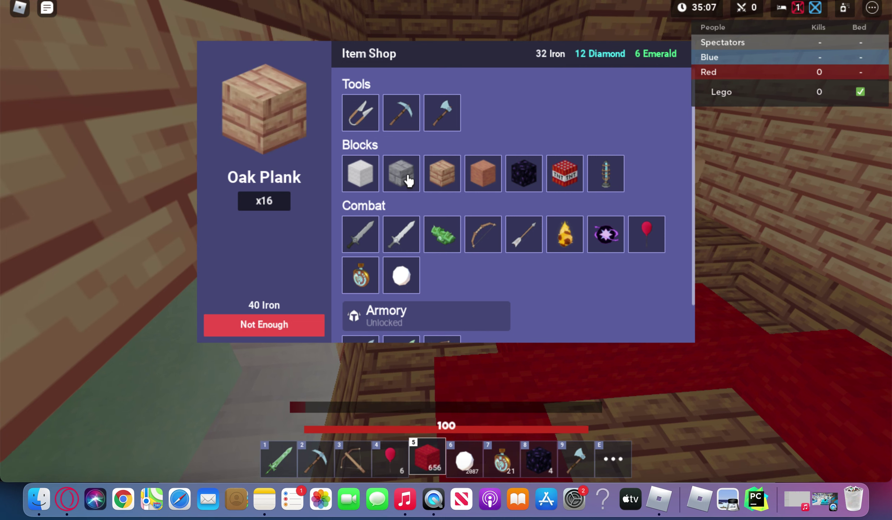
Move the stone bricks and oak planks to hotbar slots 7 and 8, obsidian to the inventory.
key("e")
key("e")
key("e")
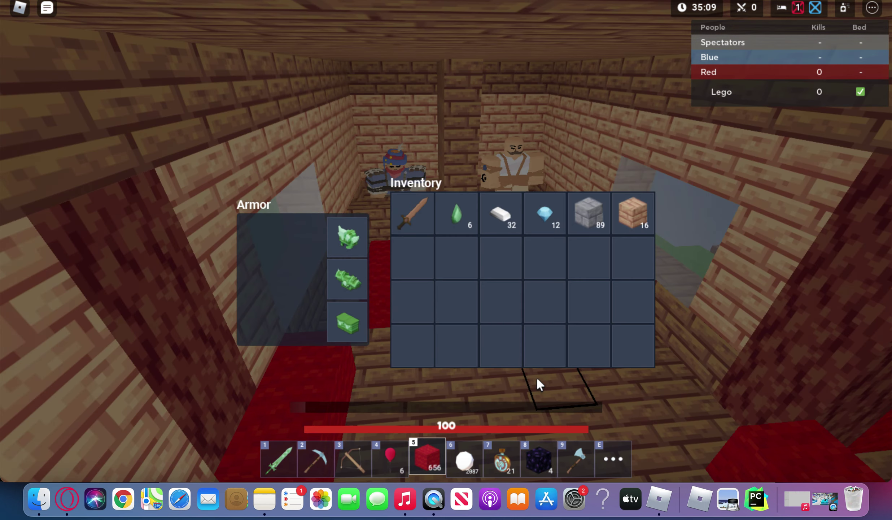
left_click(539, 459)
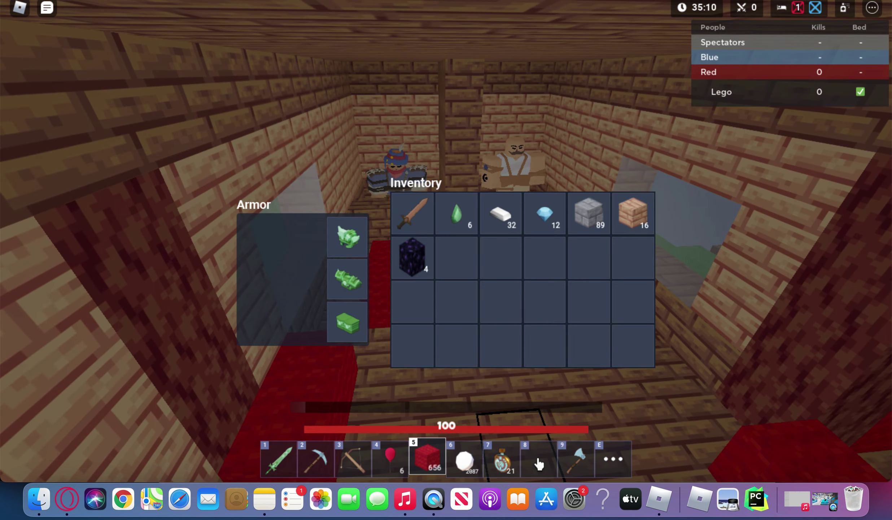
left_click(516, 462)
key("e")
key("7")
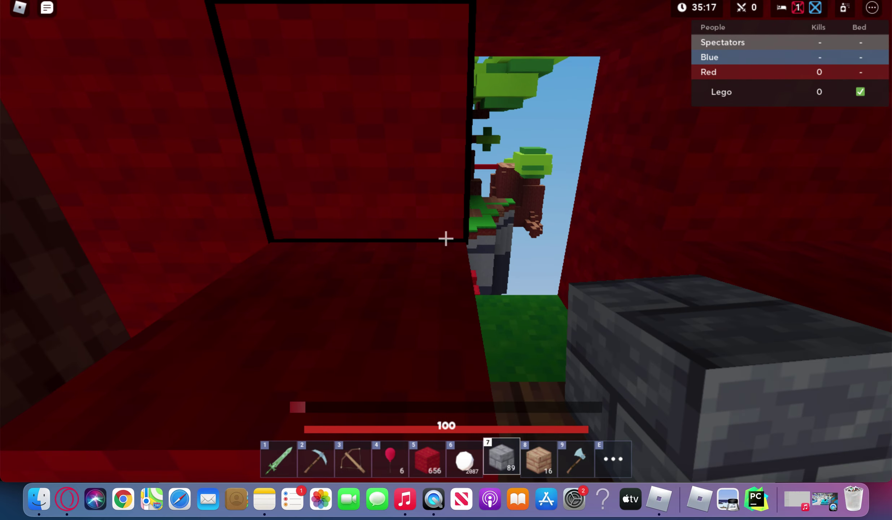
Walk across the red bridge onto the grass with red wool in slot 5 selected.
key("w")
key("w")
scroll(446, 238, "down", 3)
key("w")
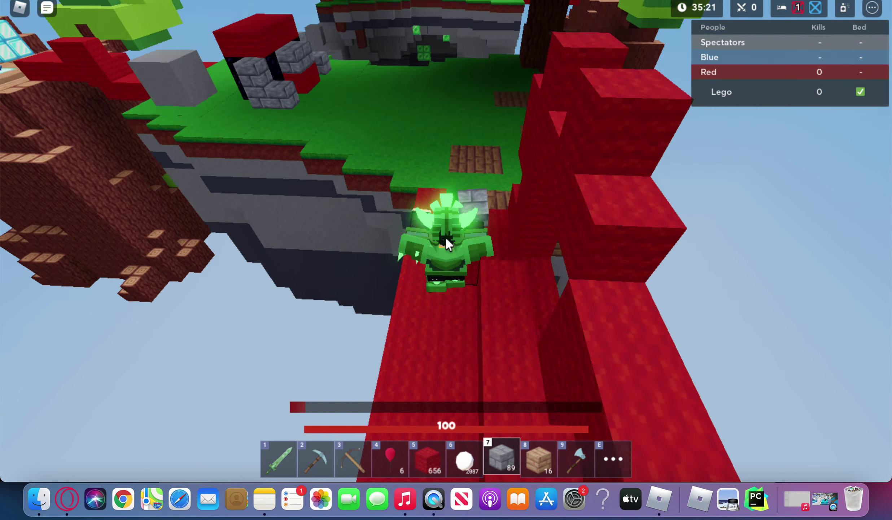
scroll(447, 241, "up", 3)
key("5")
key("w")
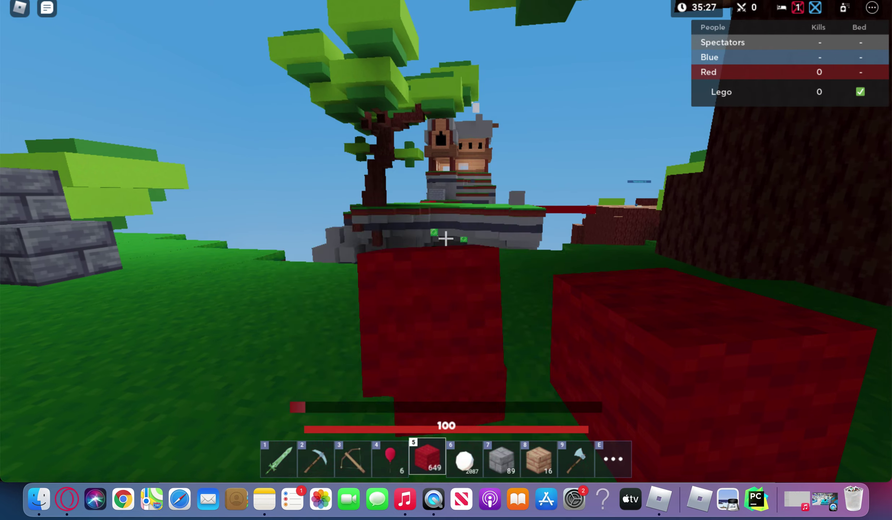
left_click(445, 238)
left_click(445, 238)
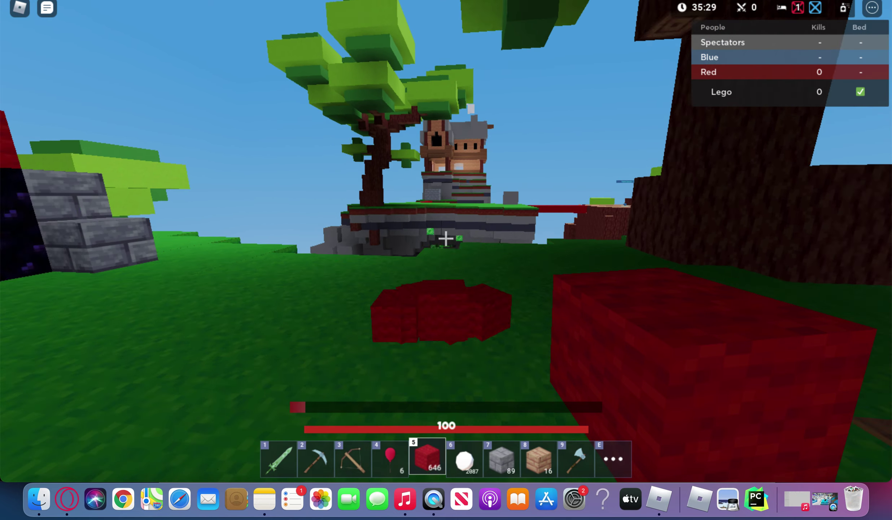
scroll(446, 239, "down", 3)
scroll(445, 237, "down", 5)
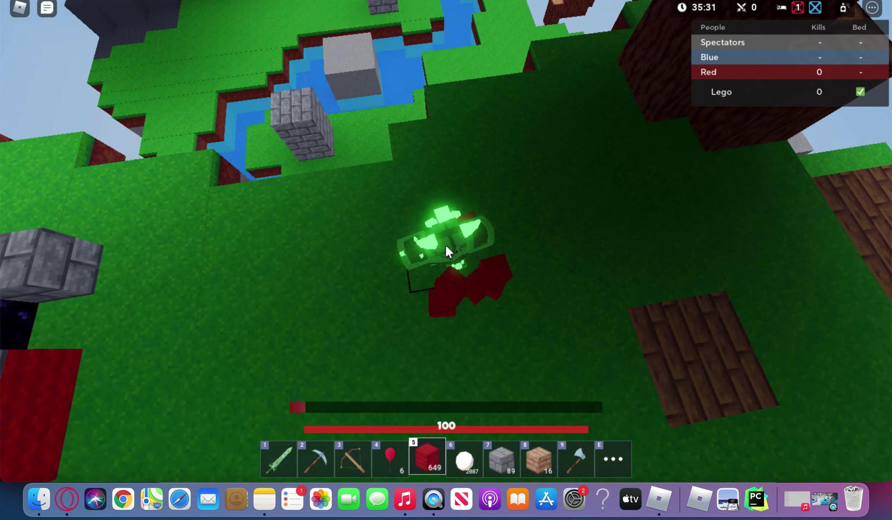
Switch to the behind-the-character view and equip the pickaxe from slot 2.
key("w")
key("2")
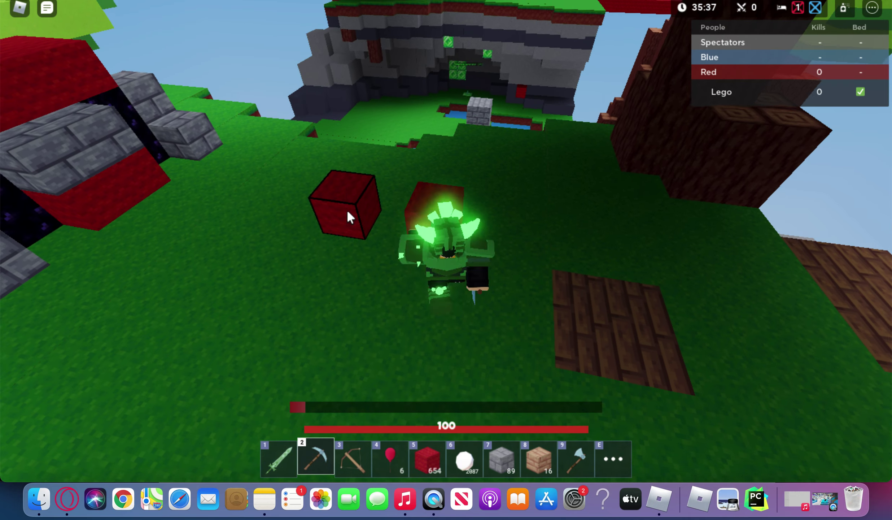
left_click(346, 208)
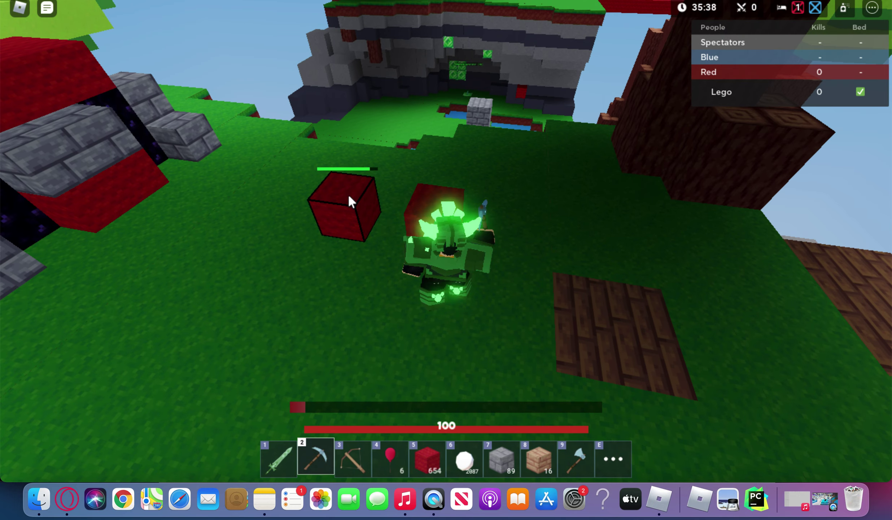
left_click(349, 201)
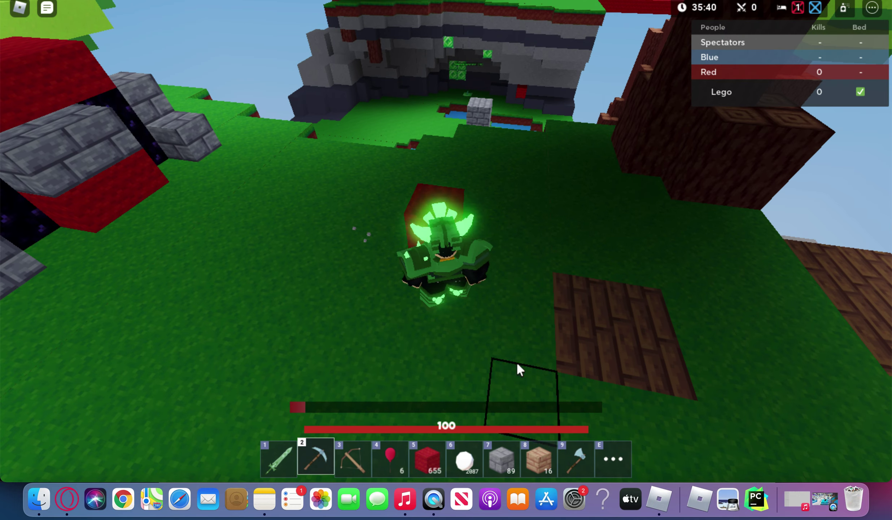
key("9")
right_click(584, 235)
left_click(585, 228)
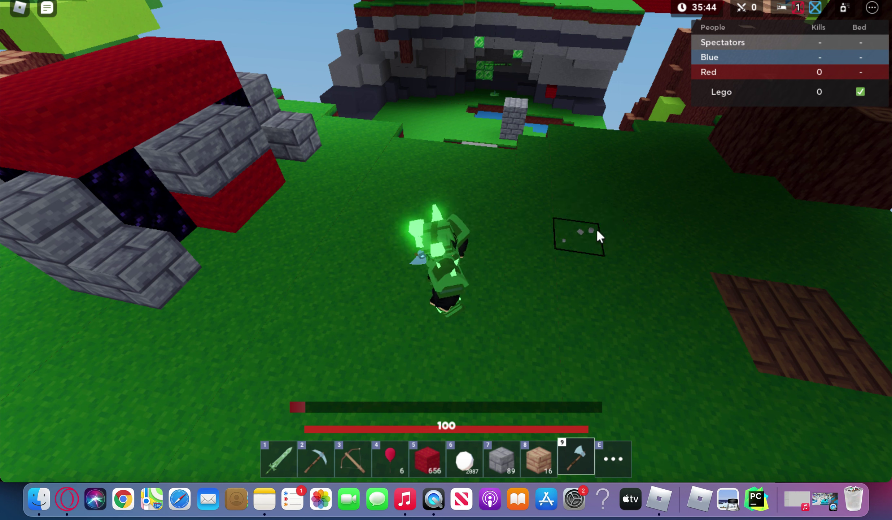
left_click(502, 459)
left_click(483, 216)
left_click(512, 225)
key("2")
left_click(451, 203)
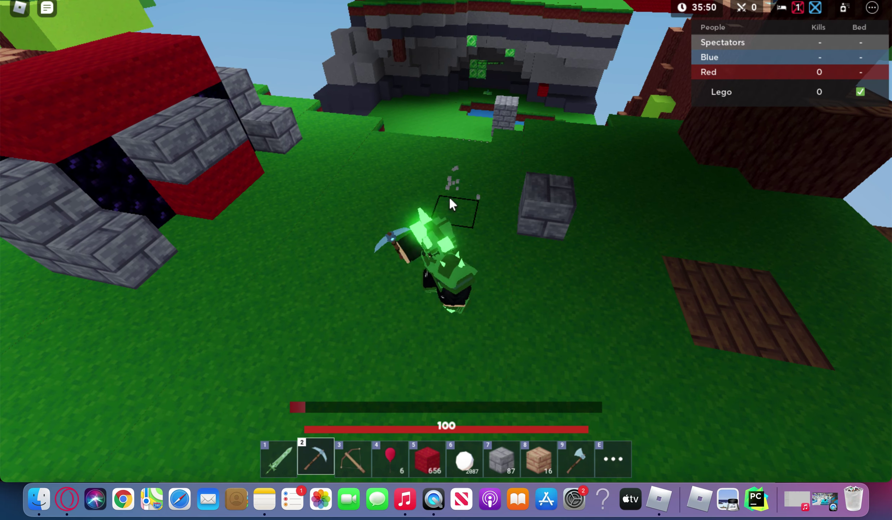
left_click(578, 454)
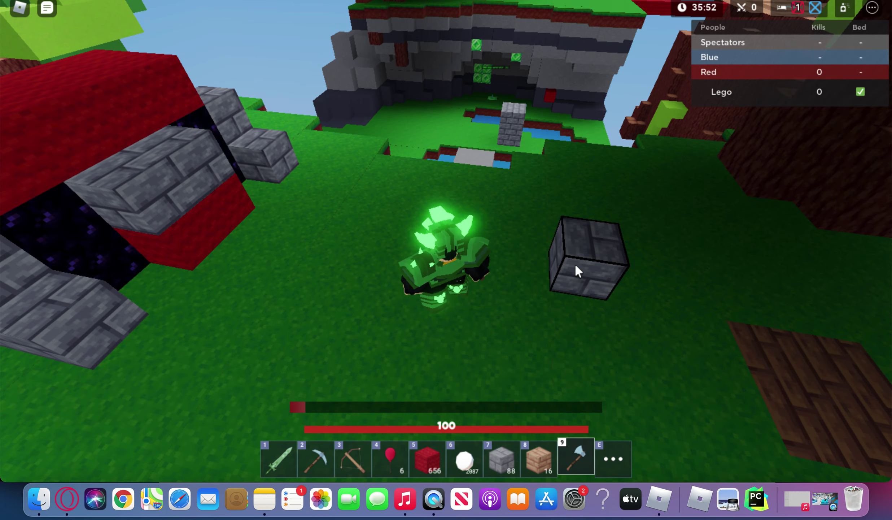
Hit the stone brick test block repeatedly with the axe.
left_click(577, 271)
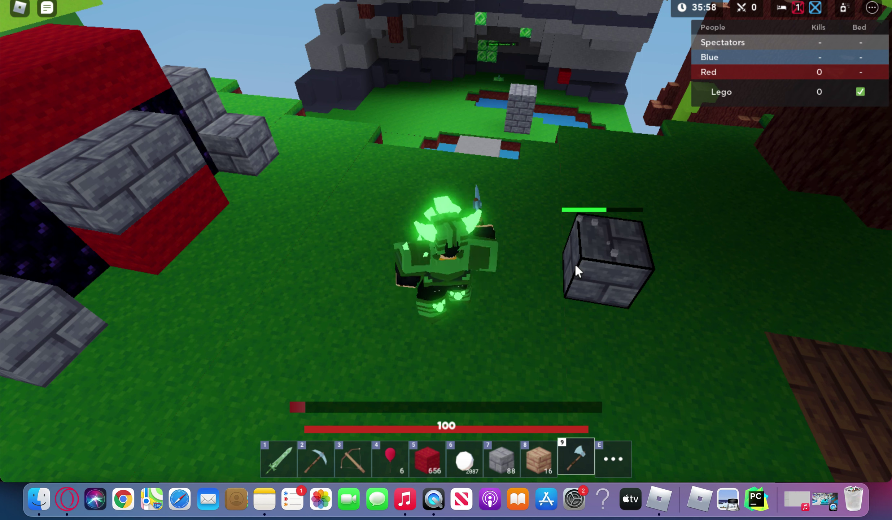
left_click(578, 271)
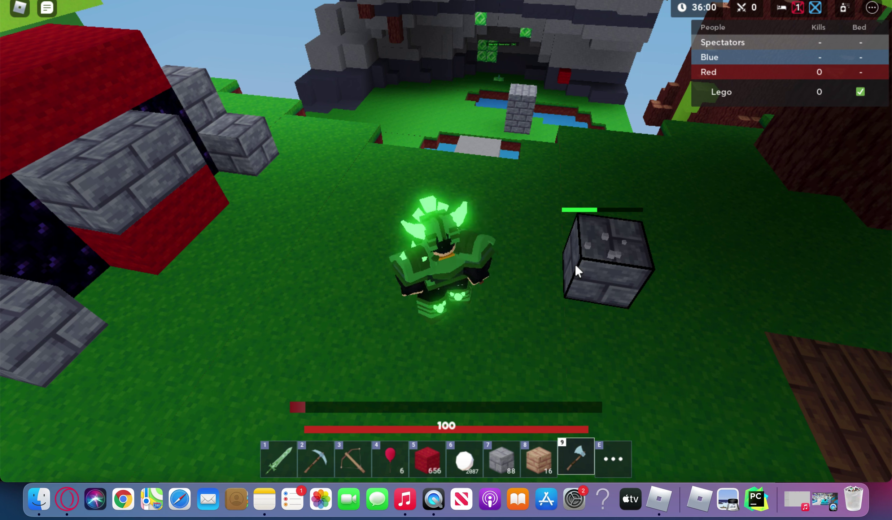
Finish breaking the stone block, then place an oak plank block and pickaxe it.
left_click(577, 270)
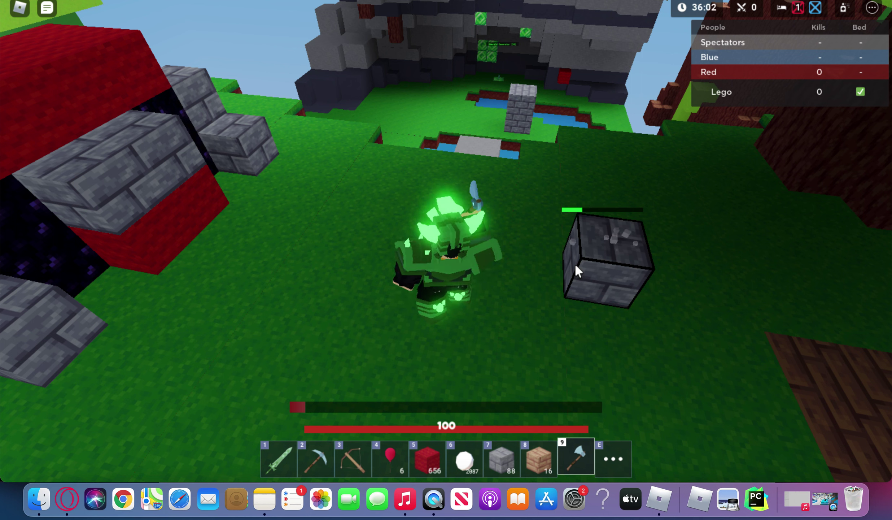
left_click(577, 271)
left_click(578, 270)
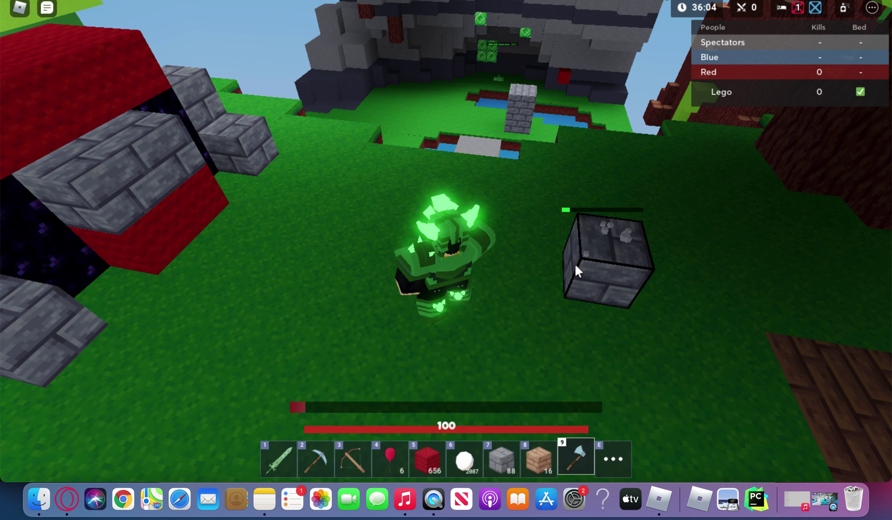
left_click(577, 270)
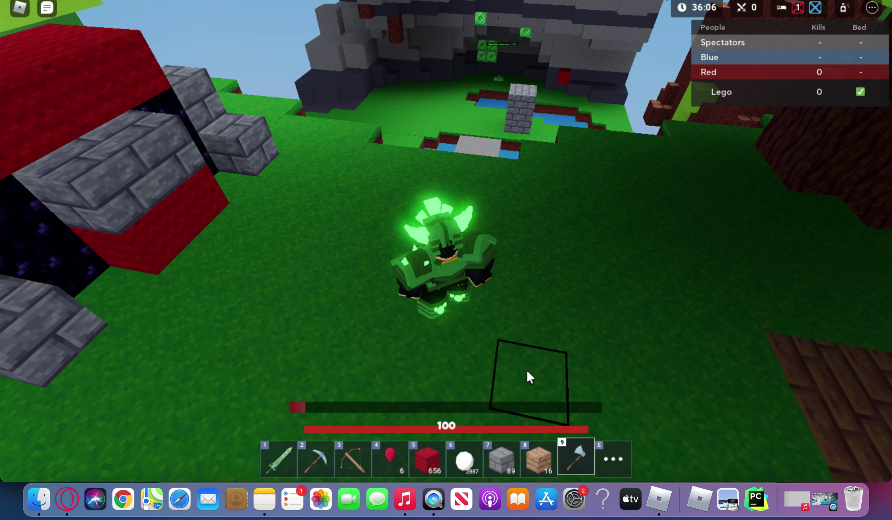
key("8")
left_click(529, 223)
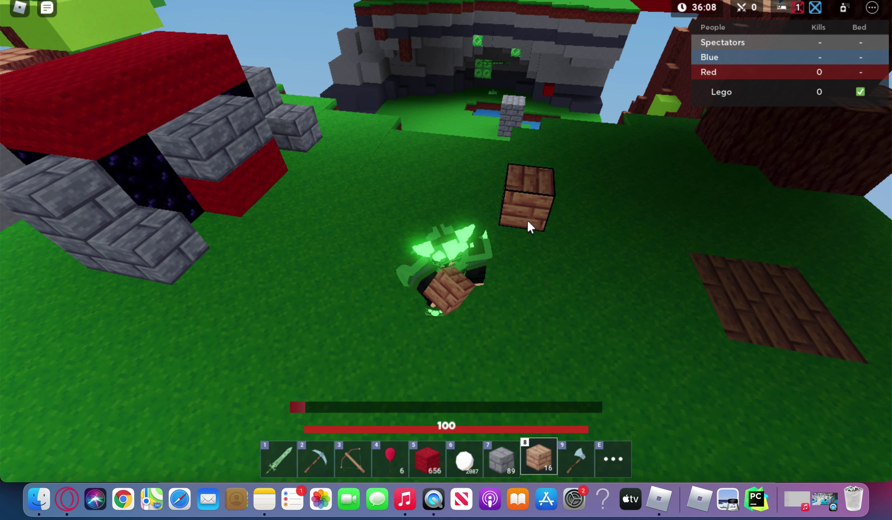
key("2")
left_click(486, 196)
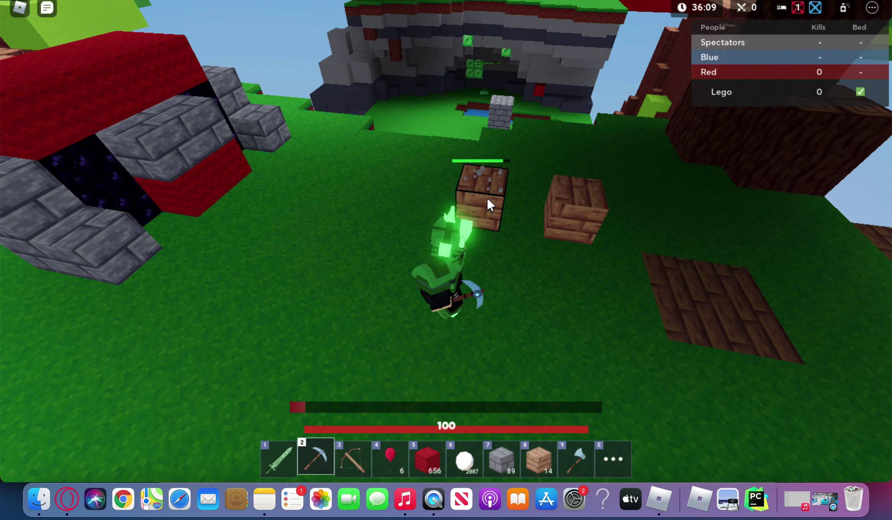
left_click(487, 196)
left_click(486, 196)
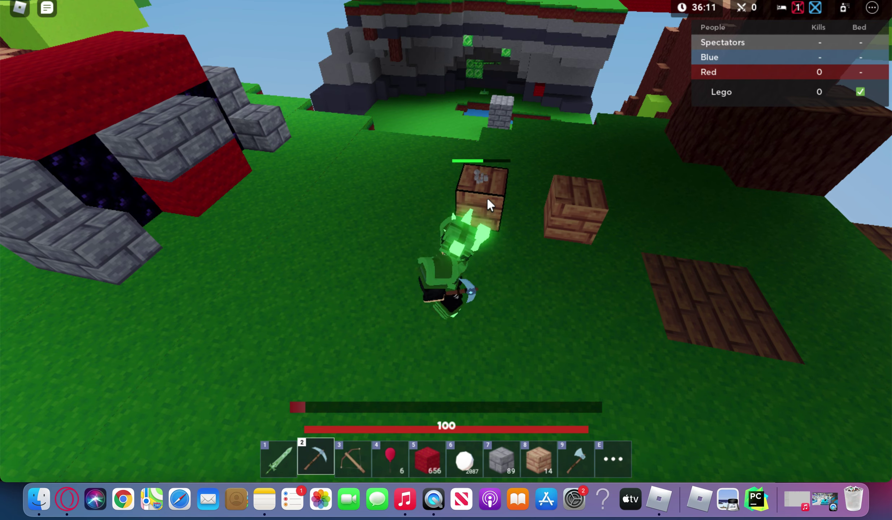
left_click(487, 196)
left_click(487, 196)
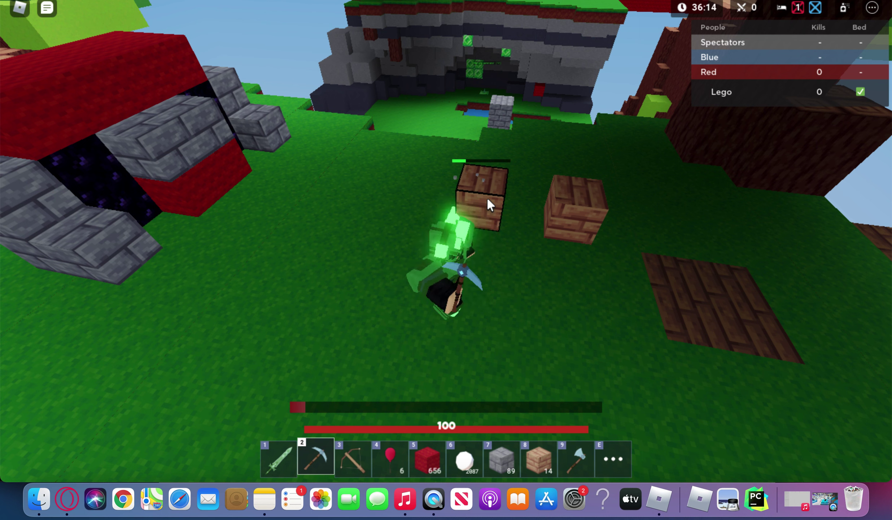
left_click(487, 196)
left_click(487, 196)
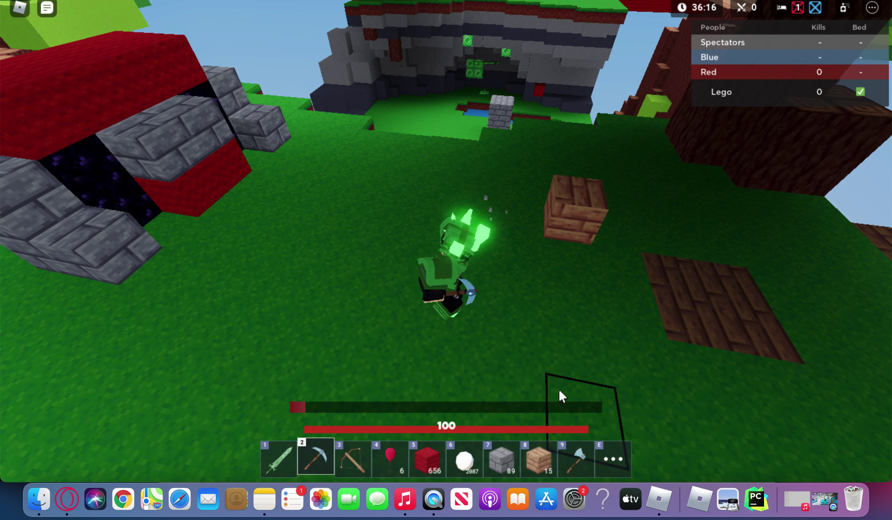
Finish the oak plank block, build red wool steps beside the tree, and walk back.
left_click(576, 459)
left_click(570, 210)
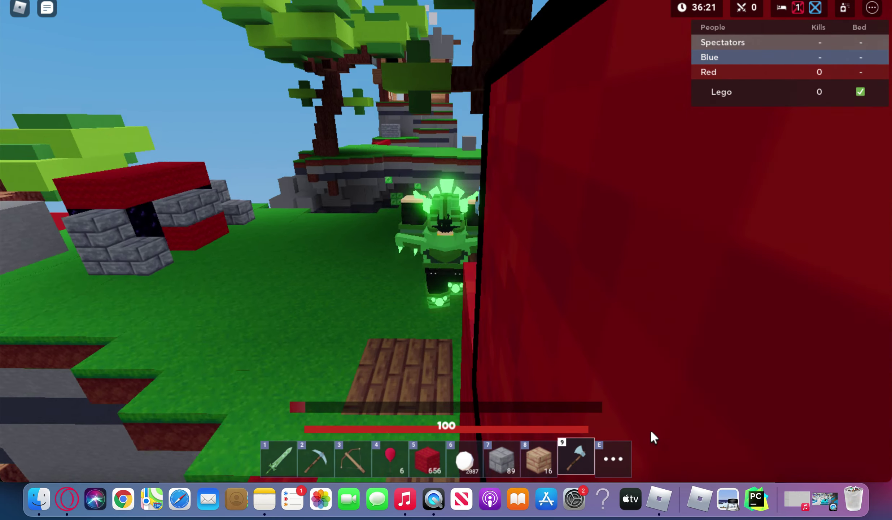
key("w")
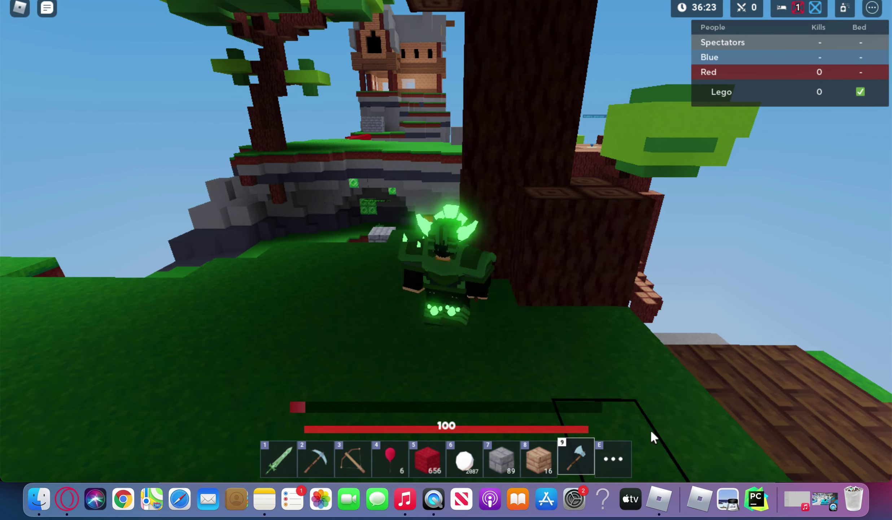
key("5")
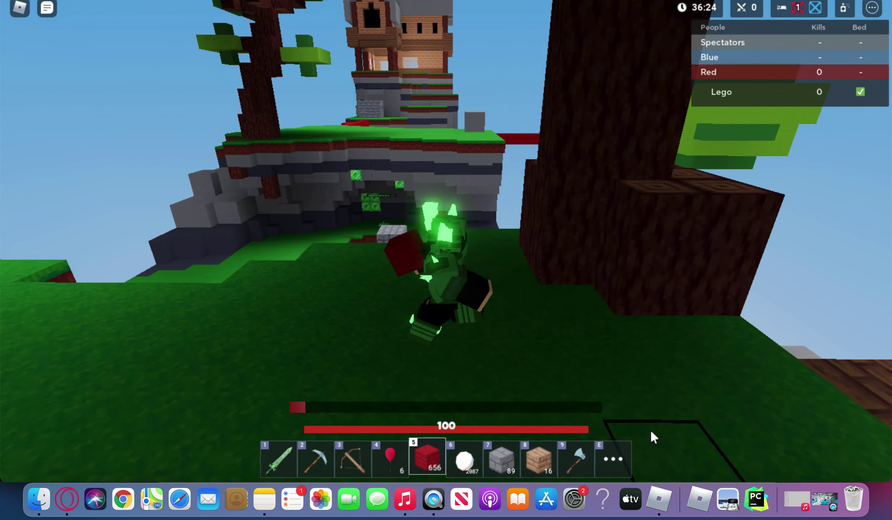
left_click(552, 289)
left_click(551, 289)
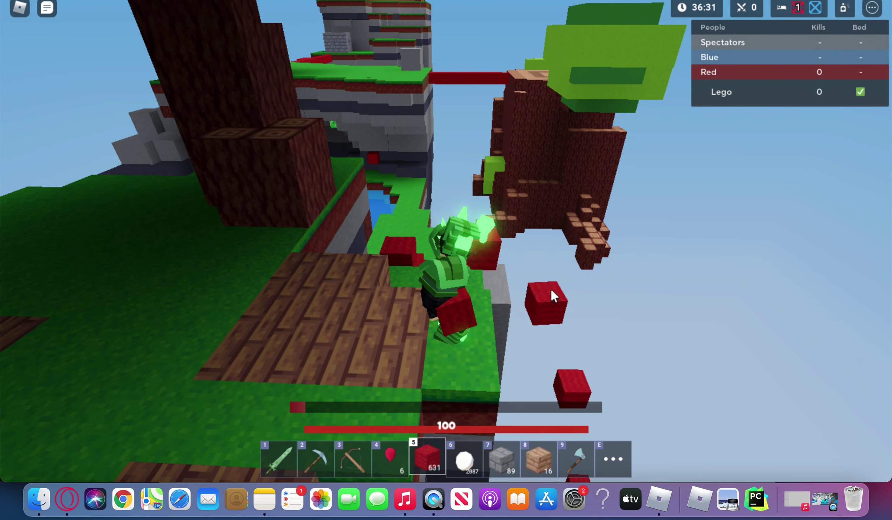
left_click(552, 290)
left_click(552, 289)
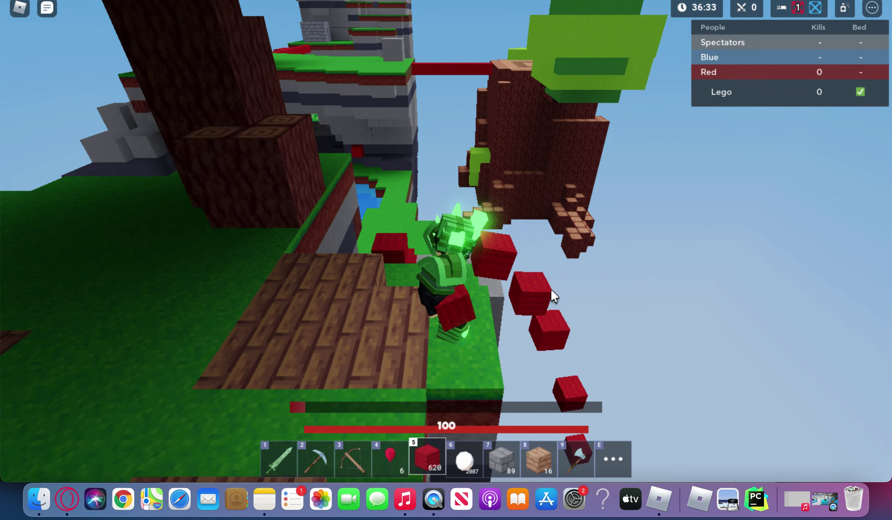
left_click(552, 289)
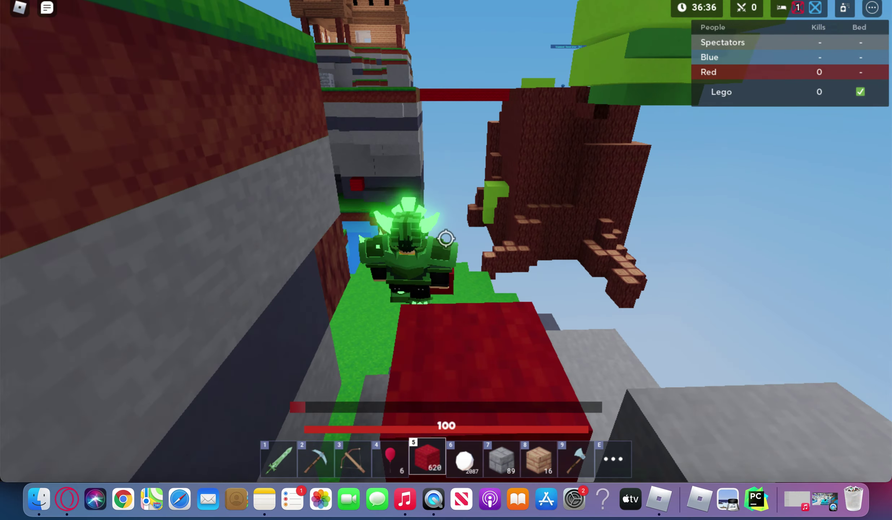
left_click_drag(551, 289, 452, 236)
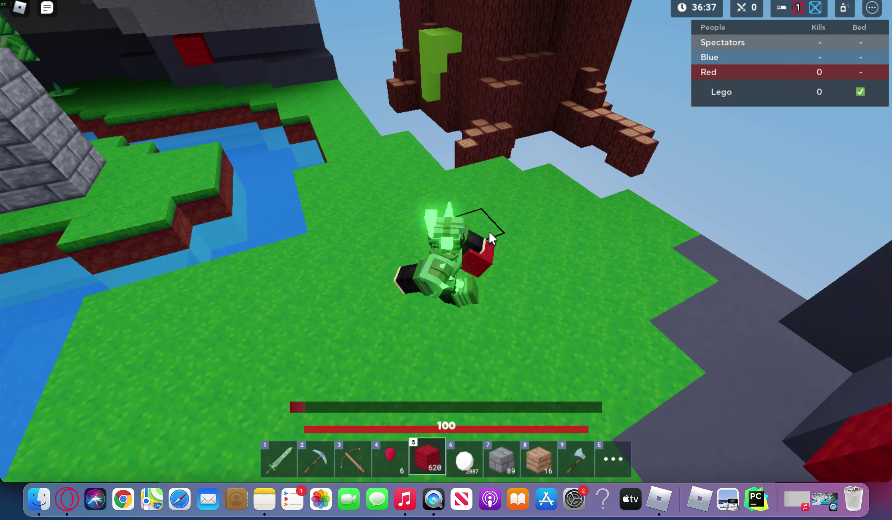
left_click(521, 133)
left_click(504, 108)
left_click(505, 109)
left_click(505, 108)
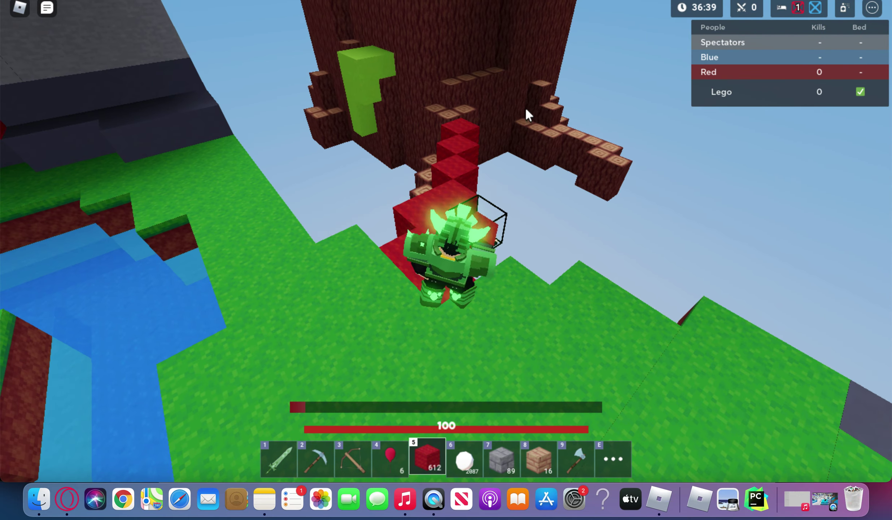
key("2")
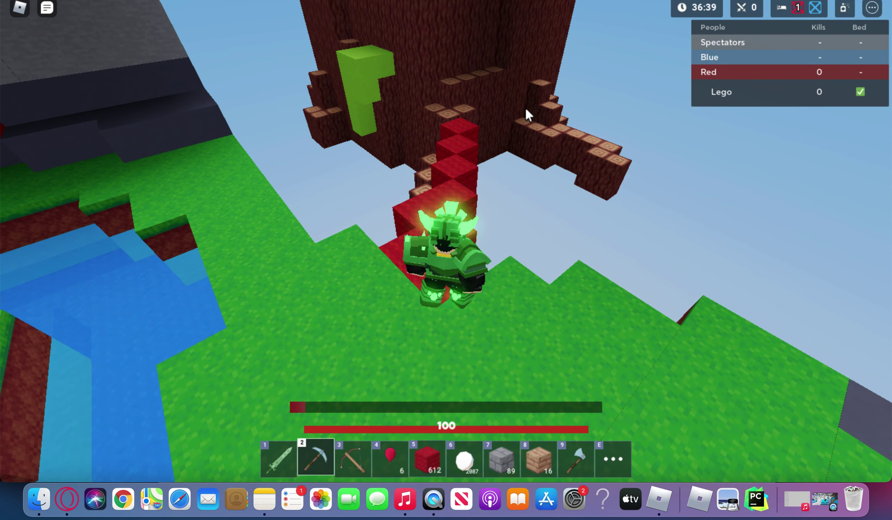
key("w")
key("5")
left_click(445, 209)
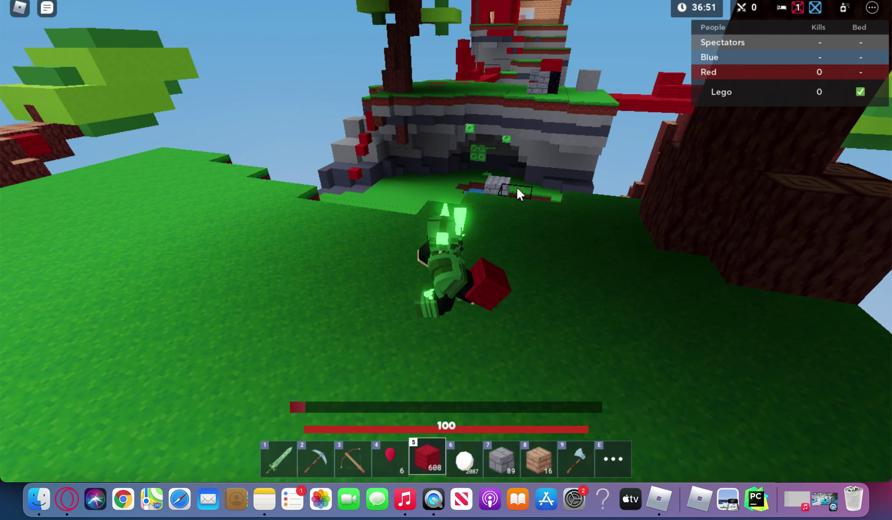
Walk over the red wool bridge into the Emerald Generator cave.
key("w")
left_click(521, 175)
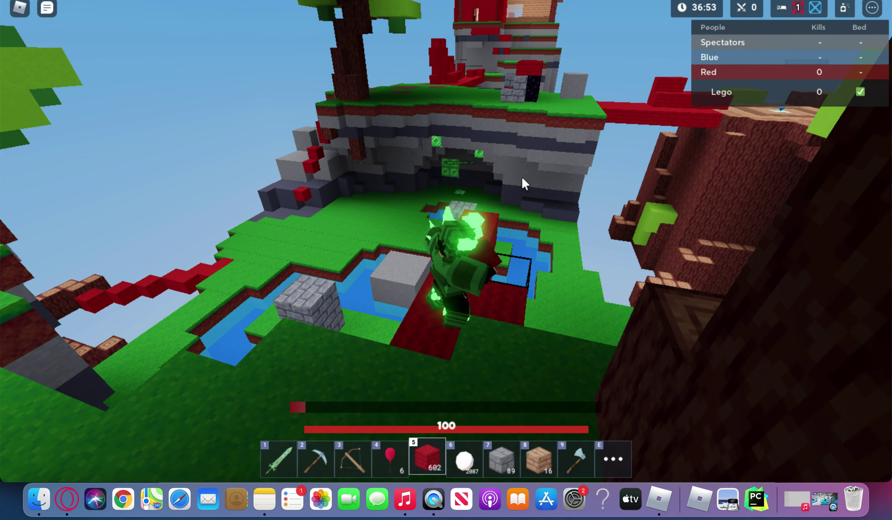
left_click(488, 182)
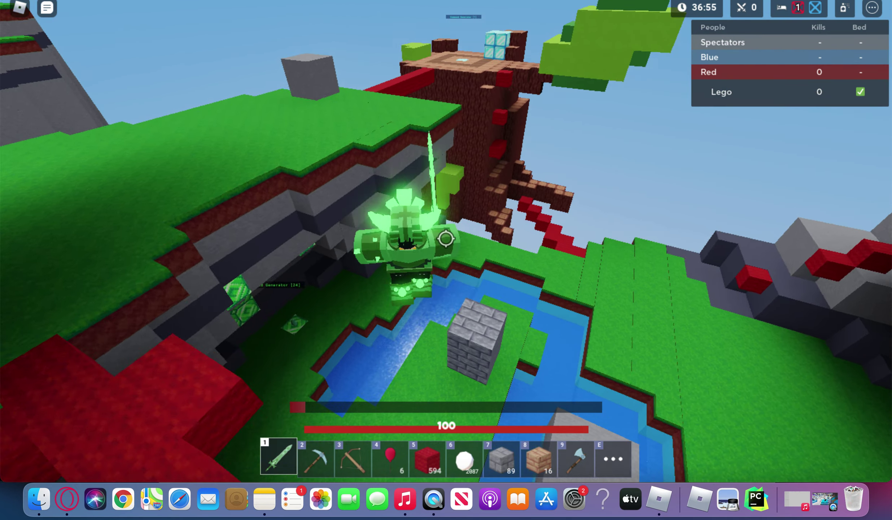
key("1")
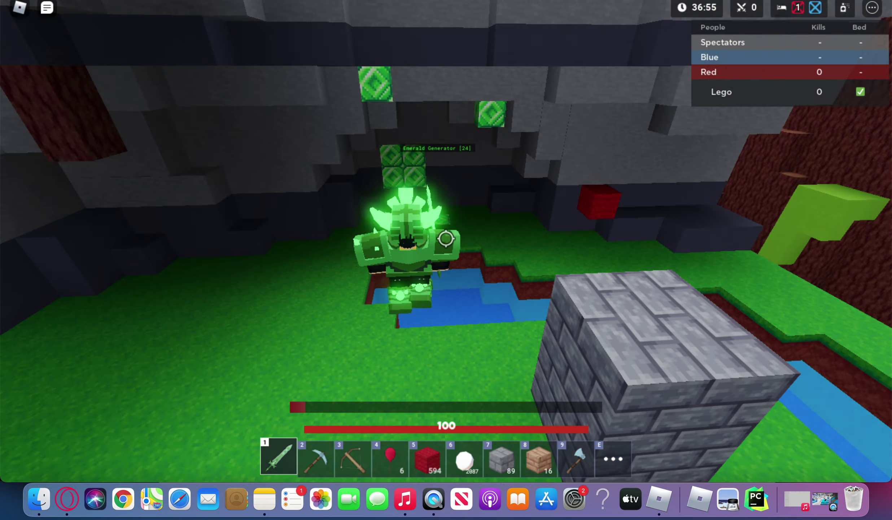
key("w")
key("w")
key("s")
key("a")
Walk to the tower and stack a red wool pillar up its side.
key("w")
key("w")
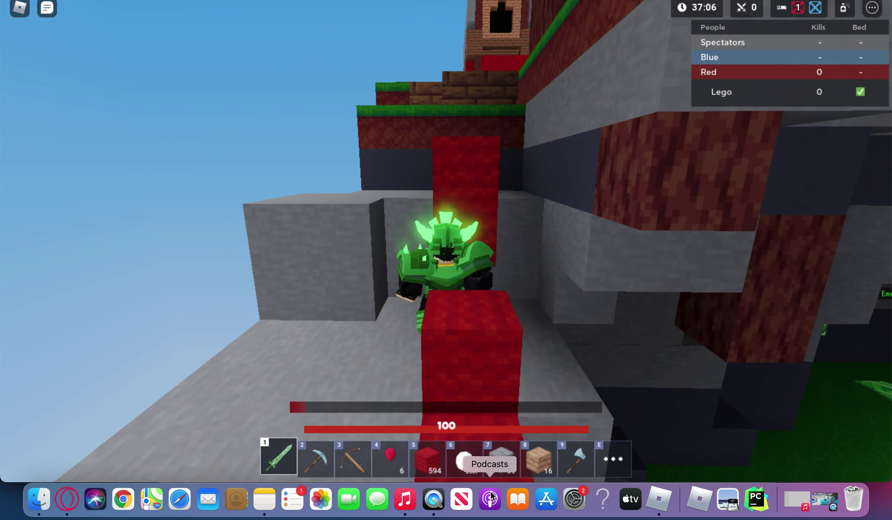
key("w")
key("5")
key("w")
scroll(539, 210, "up", 5)
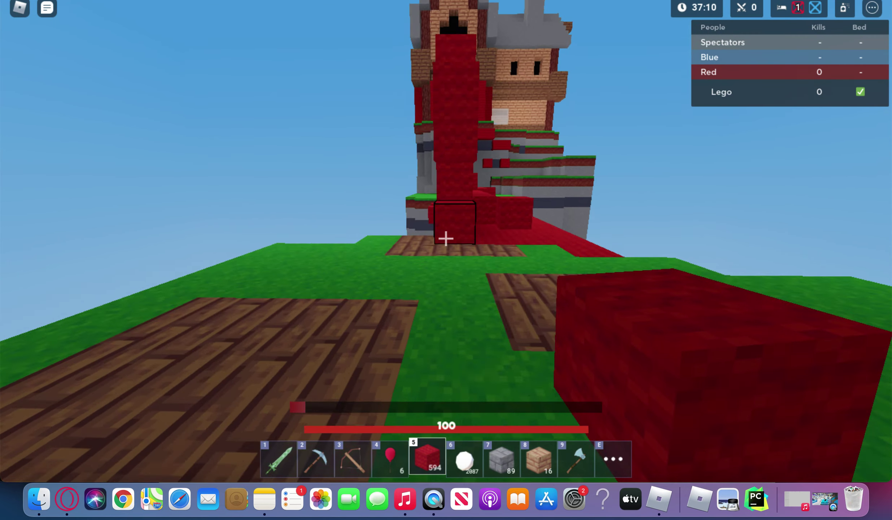
key("w")
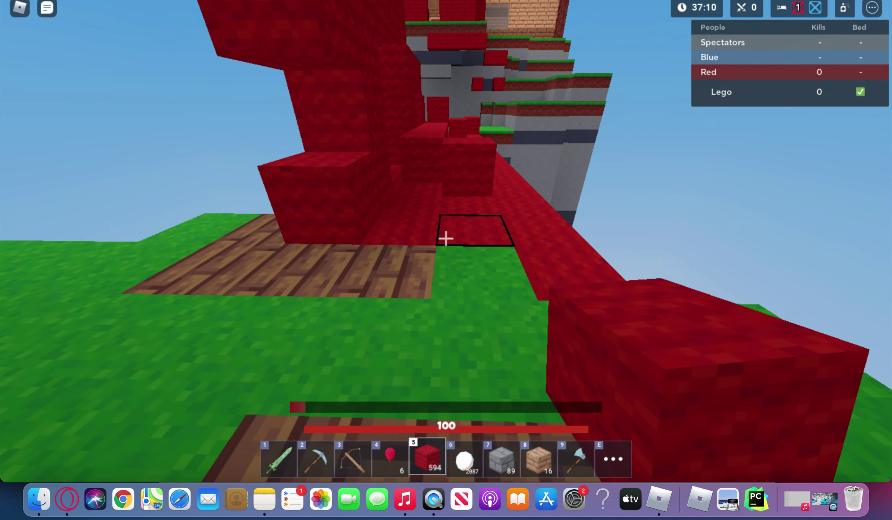
left_click(445, 238)
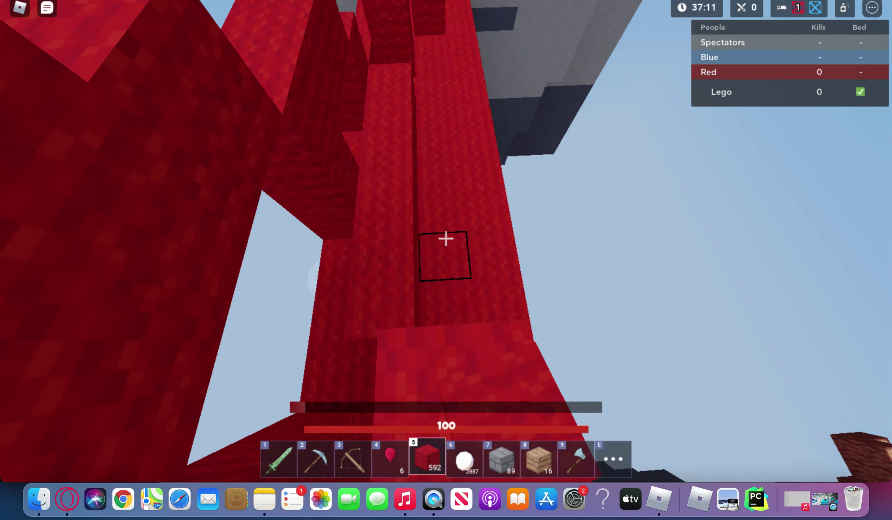
left_click(446, 238)
scroll(445, 238, "down", 5)
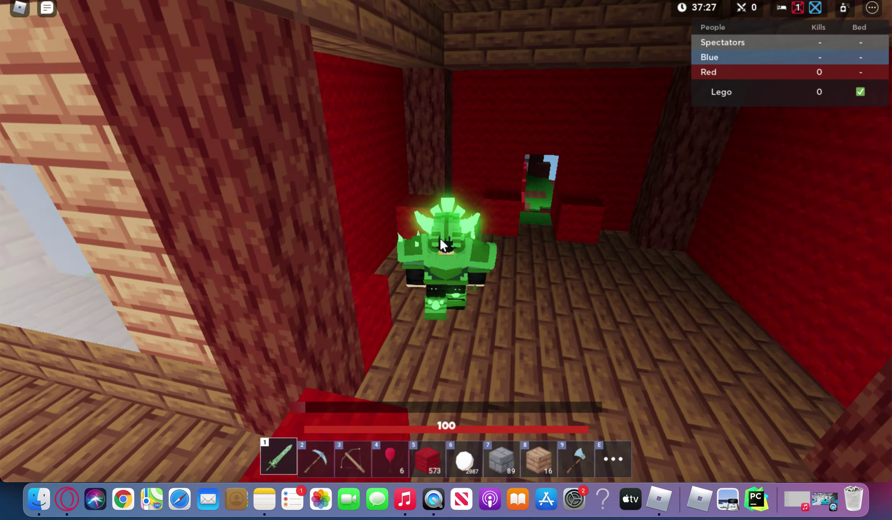
key("3")
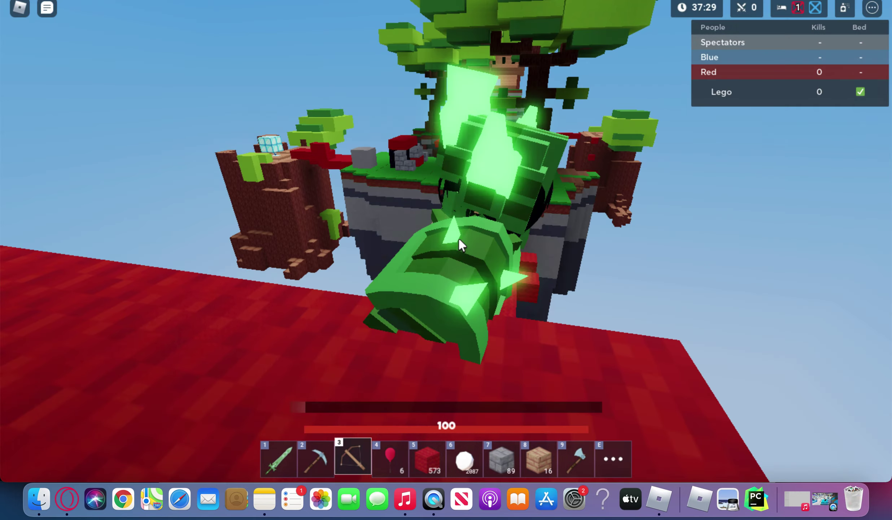
key("1")
left_click(458, 237)
left_click_drag(450, 244, 464, 135)
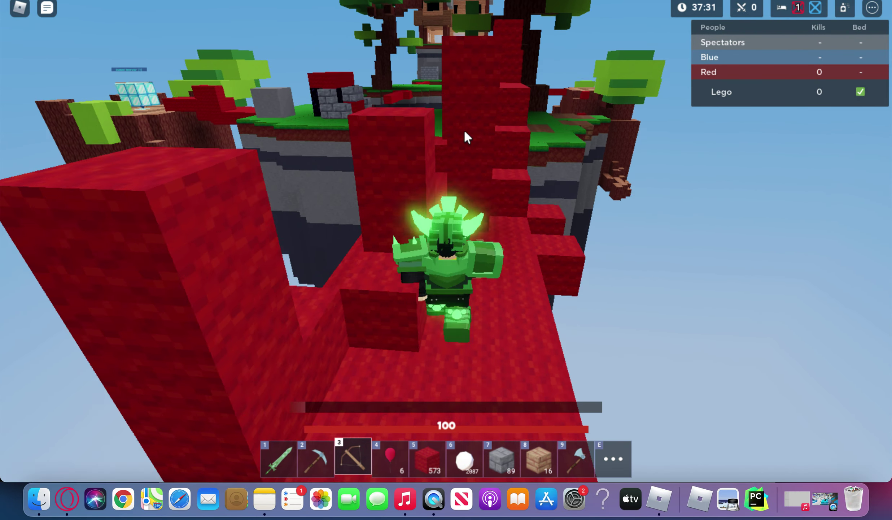
Walk the red wool bridge to the stone-and-obsidian bed defense and face it.
key("w")
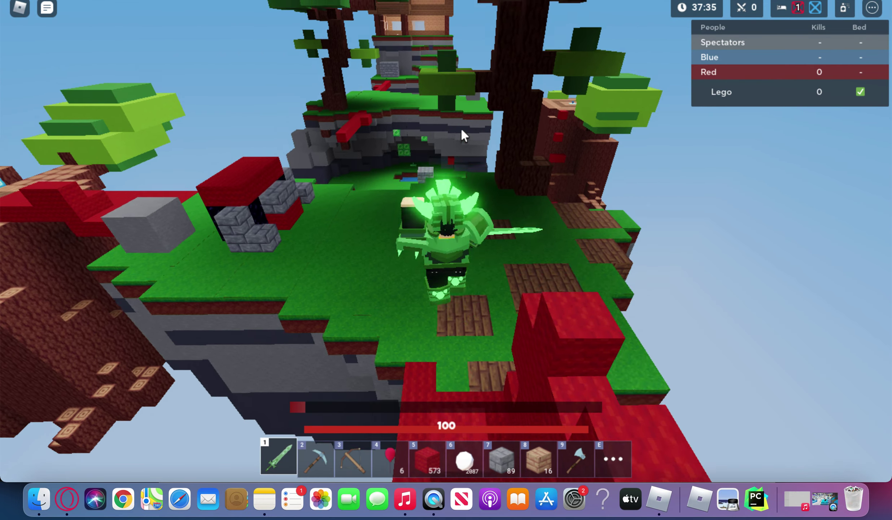
key("w")
key("2")
key("w")
left_click_drag(461, 127, 539, 179)
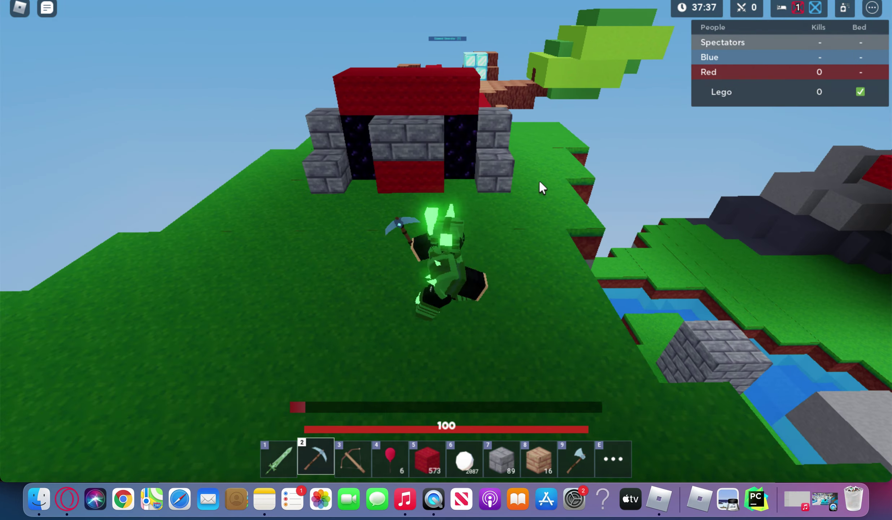
key("w")
Climb to the Diamond Generator with red wool, then float up on slot-4 balloons.
key("5")
left_click(418, 149)
key("w")
left_click(440, 329)
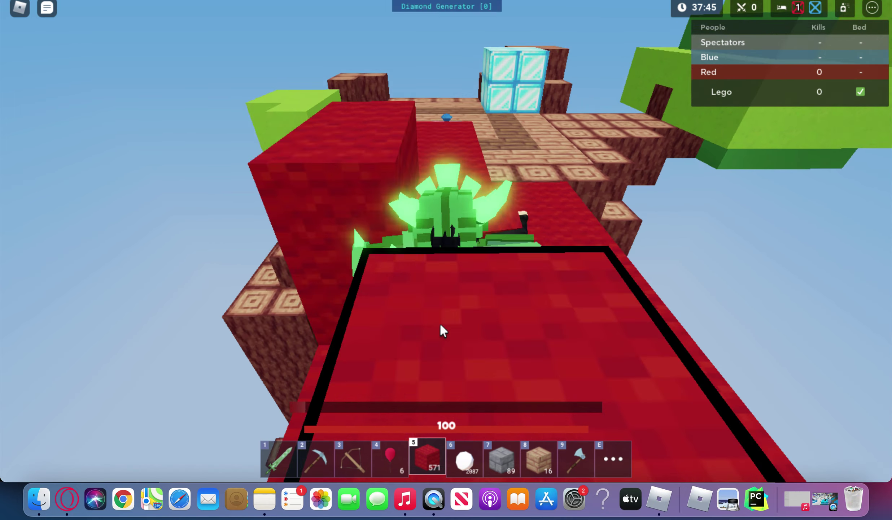
left_click(440, 329)
key("w")
left_click(440, 329)
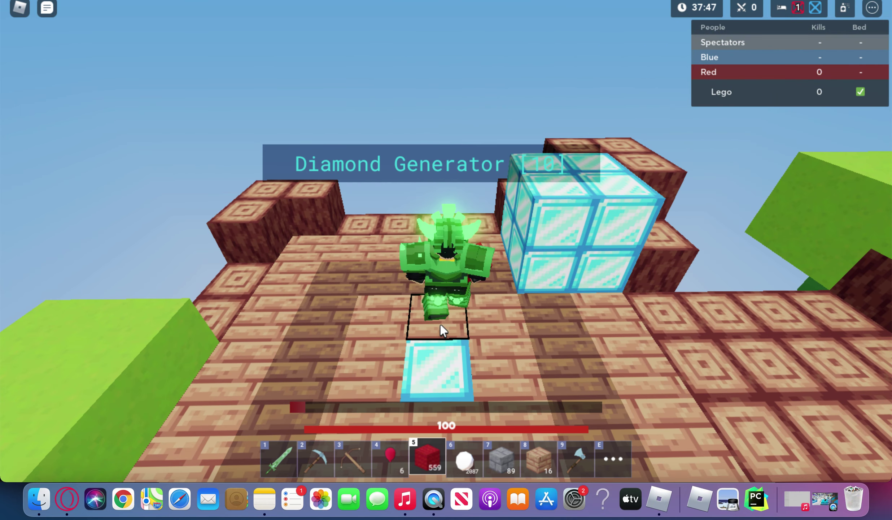
left_click(440, 329)
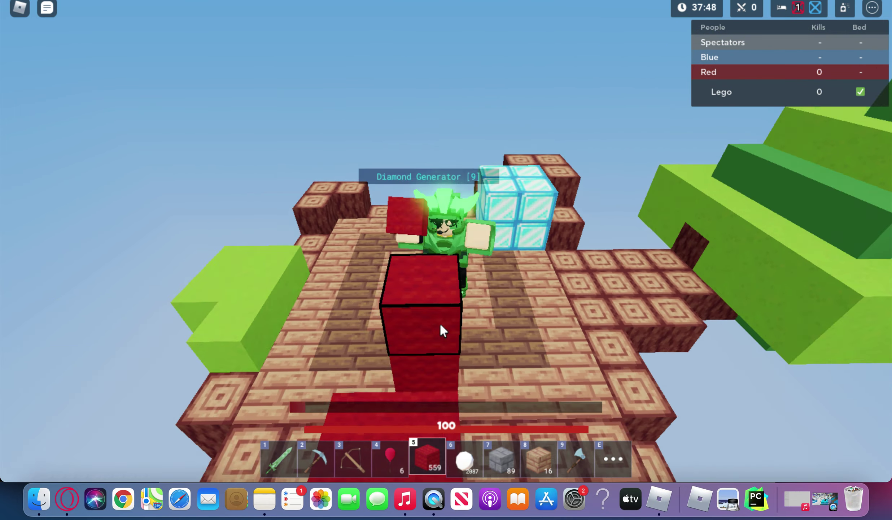
key("4")
Float on balloons throwing white projectiles, then land on the building placing red wool.
left_click(445, 236)
left_click_drag(445, 237, 443, 237)
key("6")
left_click(444, 239)
left_click(469, 235)
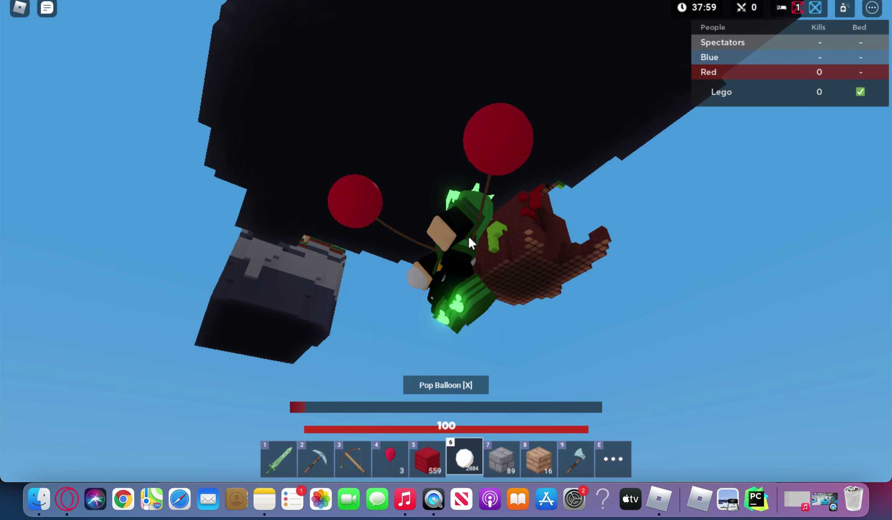
left_click(468, 235)
left_click(468, 235)
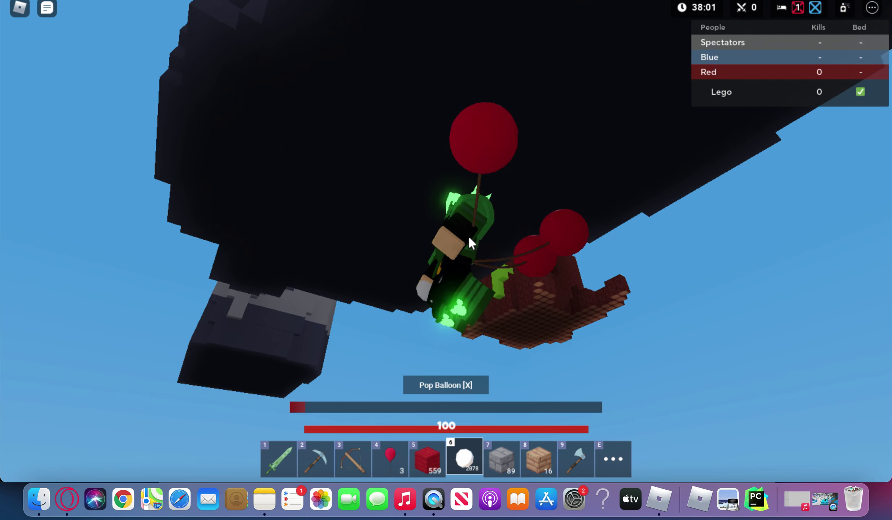
left_click(469, 235)
left_click(469, 235)
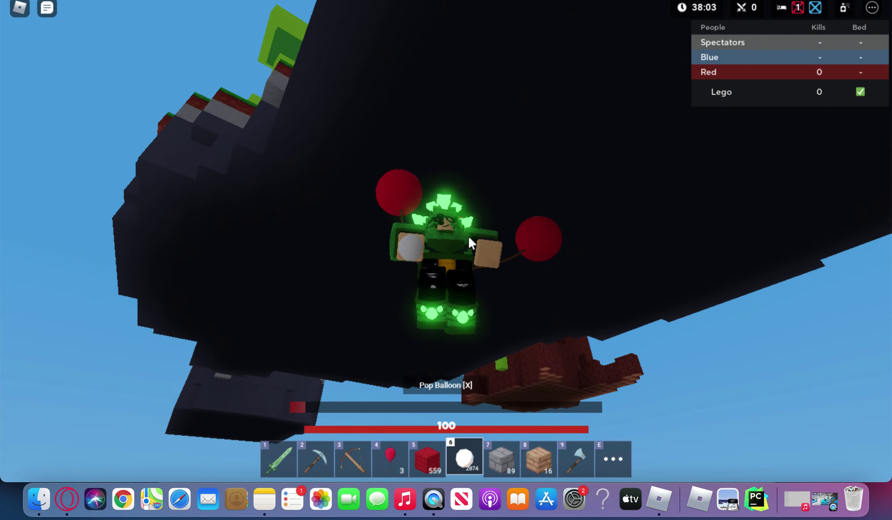
key("slash")
type("sub pls")
key("Return")
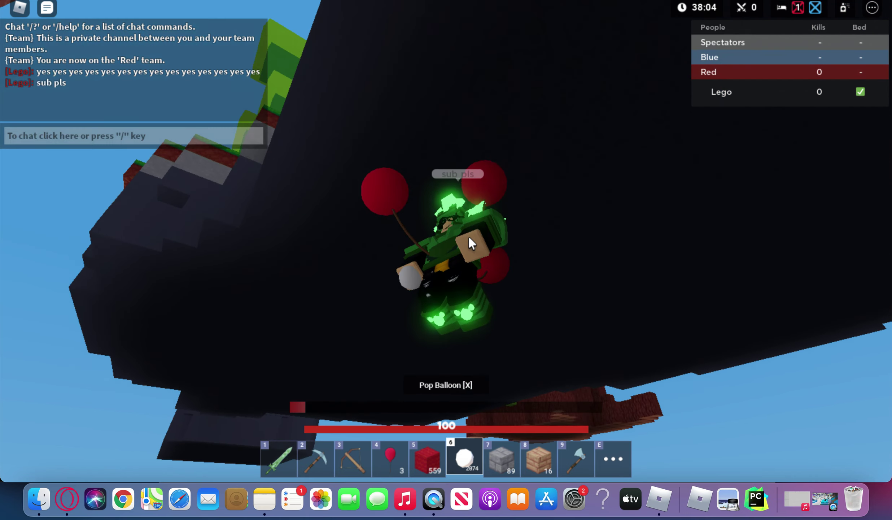
key("5")
left_click(471, 242)
left_click(472, 242)
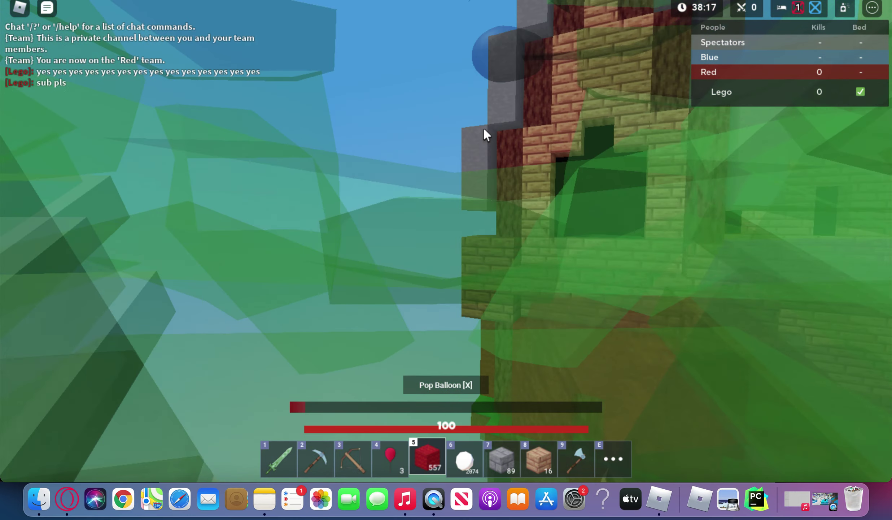
scroll(505, 94, "up", 5)
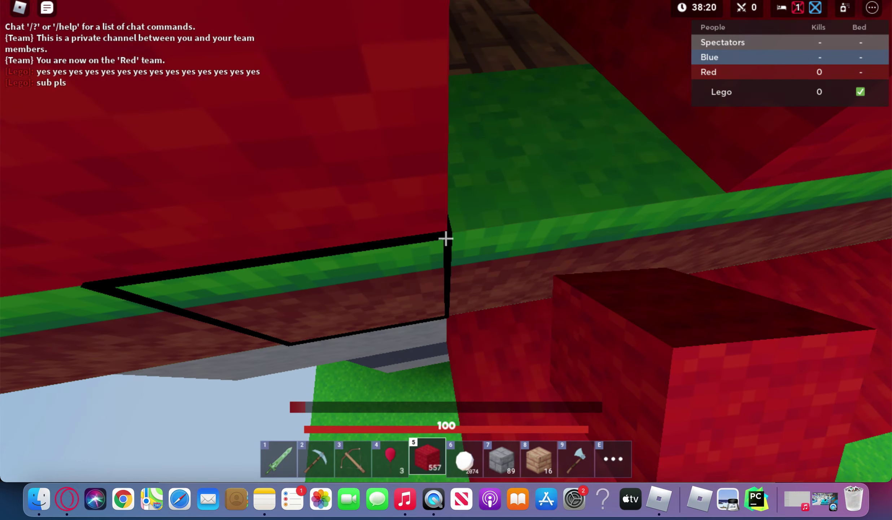
scroll(445, 236, "down", 3)
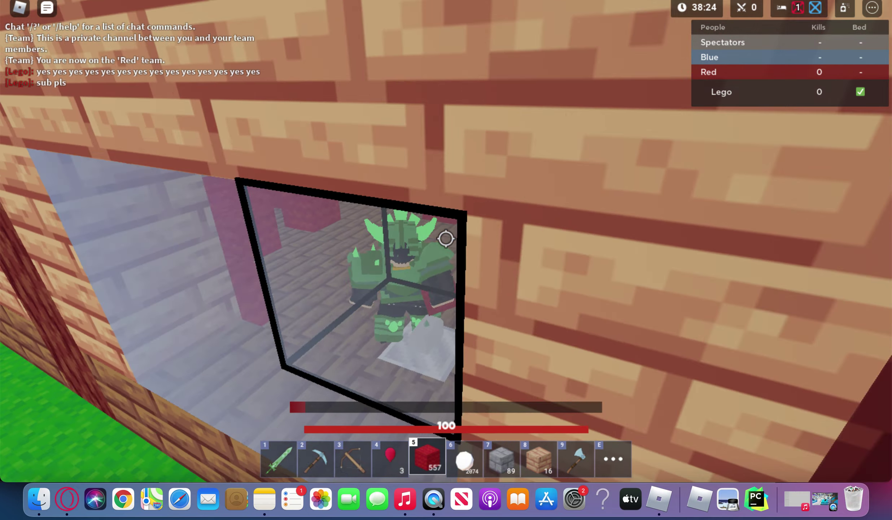